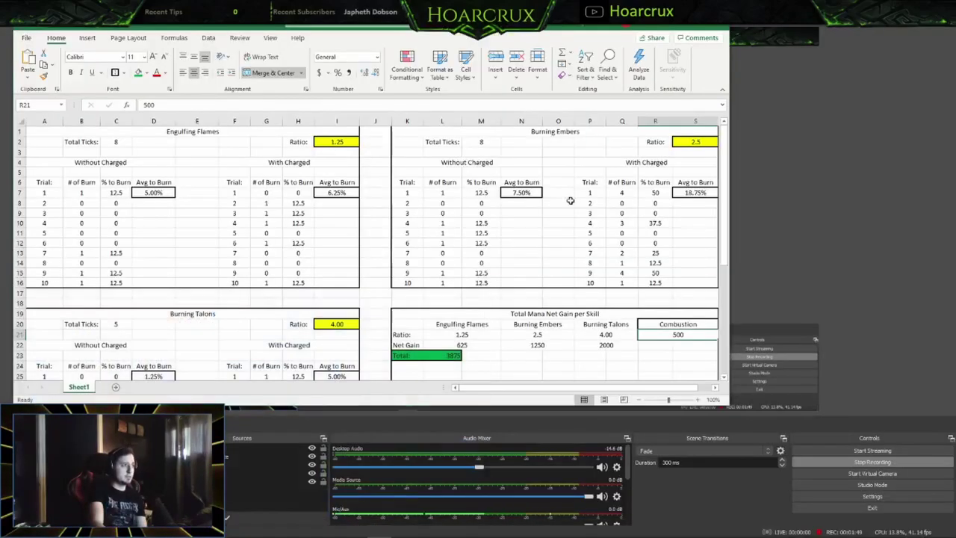
Step: Maximize the Excel window and scroll down and back up the burn-trial sheet
{"action": "left_click", "coordinate": [692, 30]}
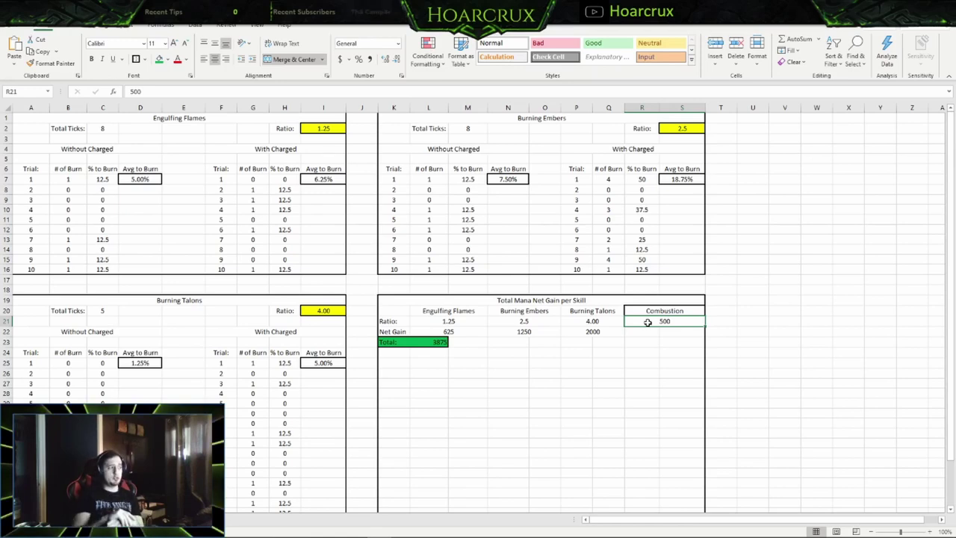
{"action": "scroll", "coordinate": [266, 372], "scroll_direction": "down", "scroll_amount": 2}
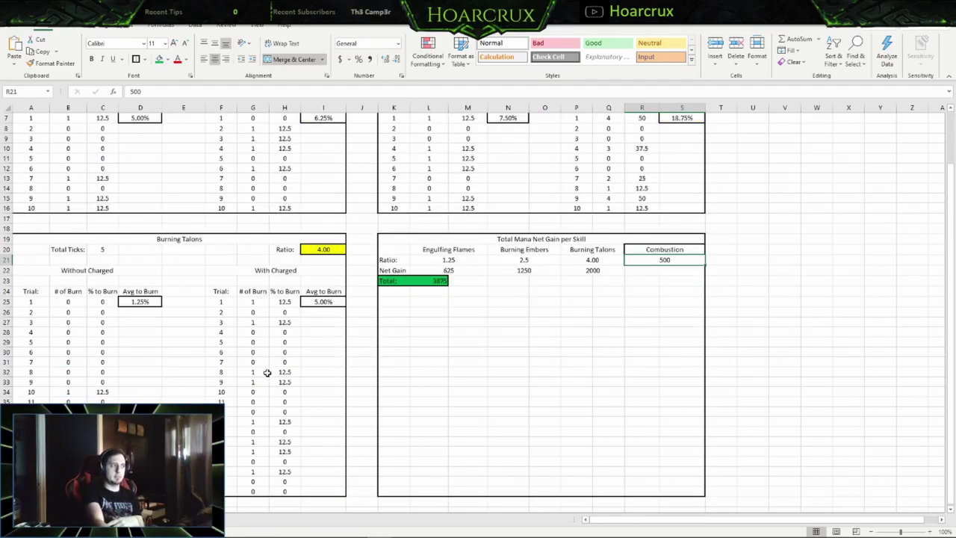
{"action": "scroll", "coordinate": [267, 371], "scroll_direction": "up", "scroll_amount": 2}
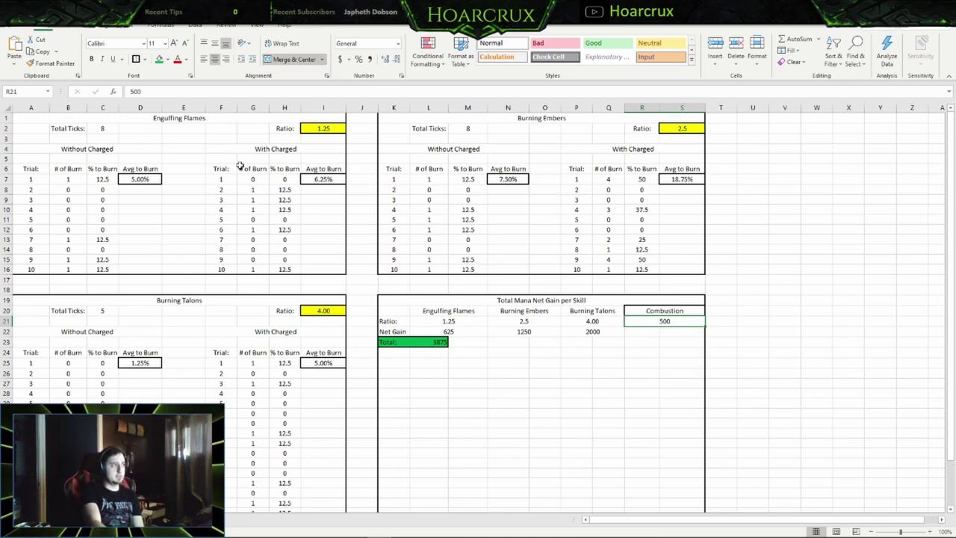
{"action": "left_click", "coordinate": [102, 129]}
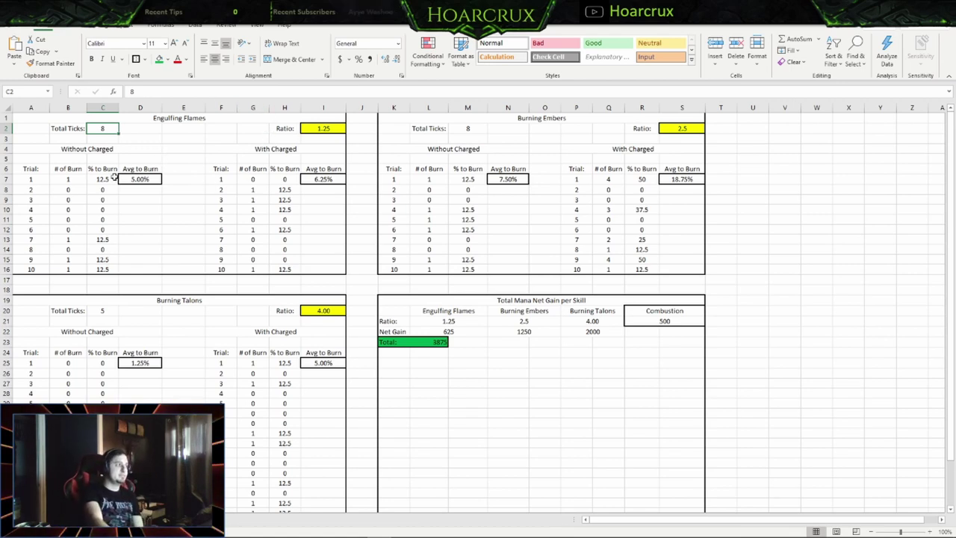
{"action": "left_click_drag", "start_coordinate": [78, 179], "coordinate": [72, 268]}
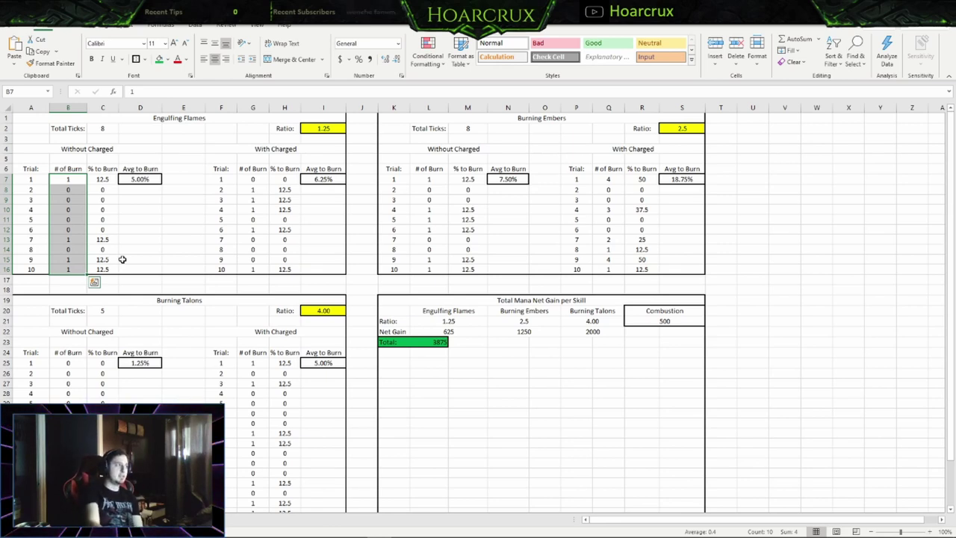
{"action": "left_click", "coordinate": [216, 220]}
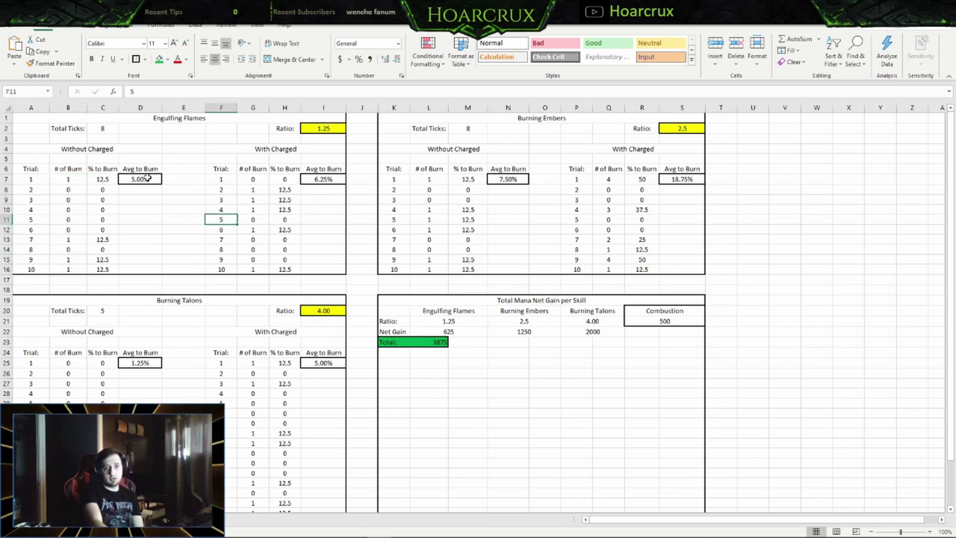
{"action": "left_click", "coordinate": [163, 217]}
{"action": "key", "text": "Up"}
{"action": "key", "text": "Up"}
{"action": "key", "text": "Up"}
{"action": "key", "text": "Up"}
{"action": "key", "text": "Left"}
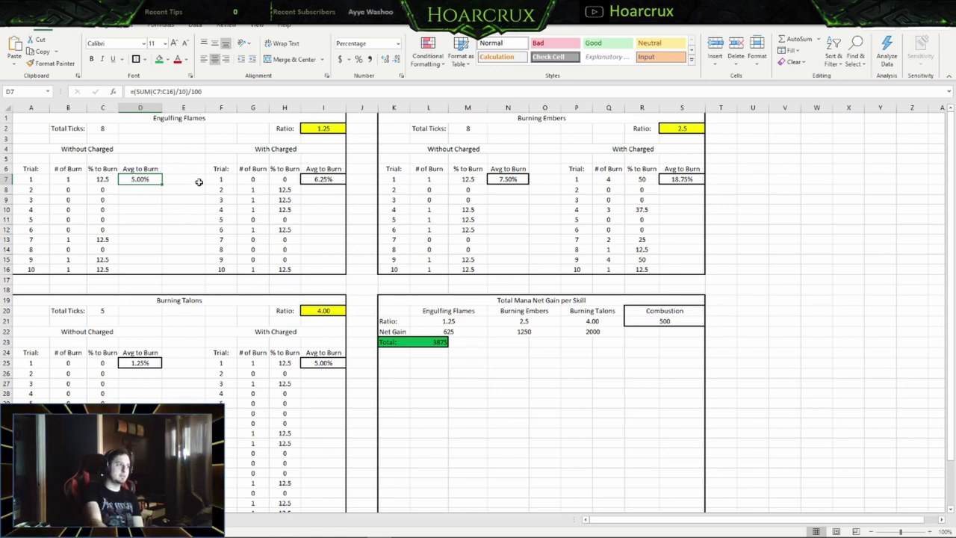
{"action": "left_click", "coordinate": [322, 219]}
{"action": "left_click", "coordinate": [270, 148]}
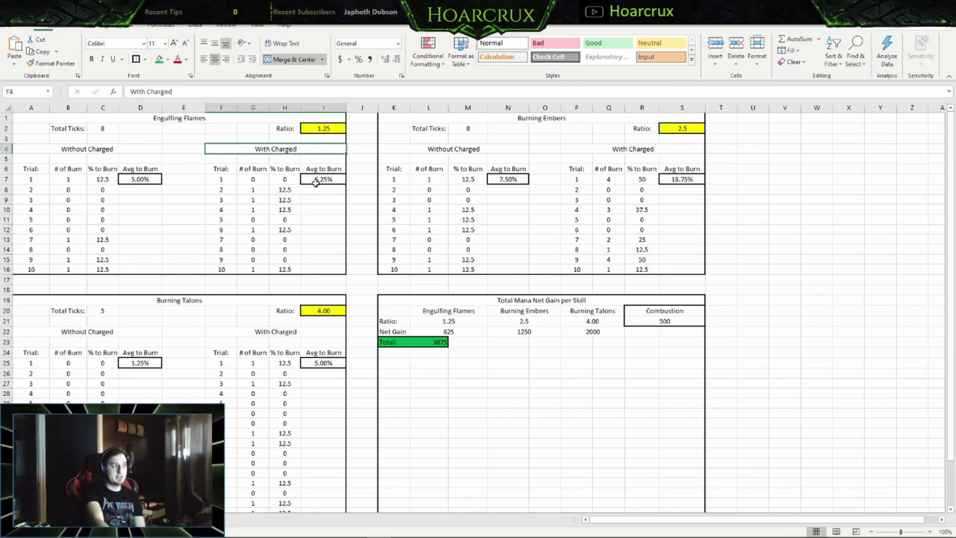
{"action": "left_click", "coordinate": [320, 180]}
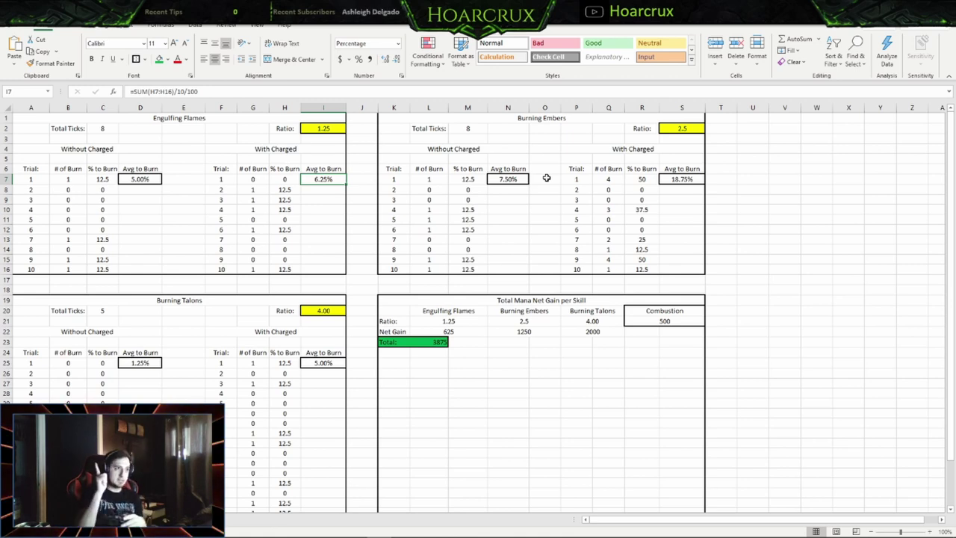
{"action": "left_click", "coordinate": [622, 150]}
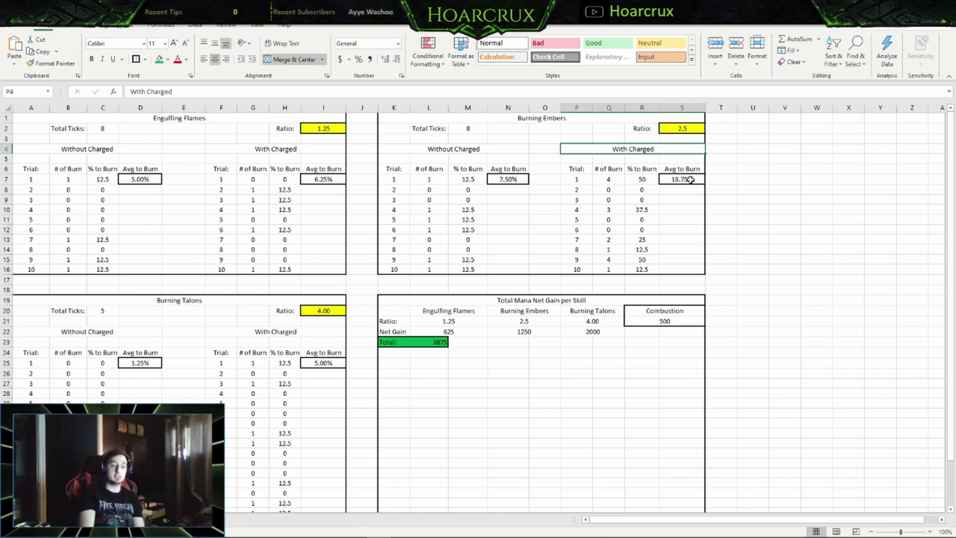
{"action": "left_click", "coordinate": [665, 203]}
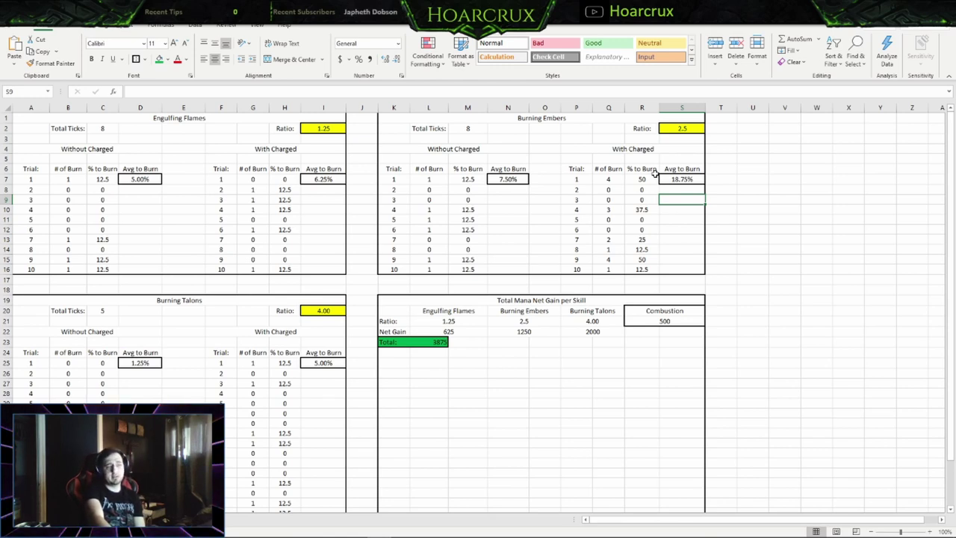
{"action": "scroll", "coordinate": [654, 171], "scroll_direction": "down", "scroll_amount": 2}
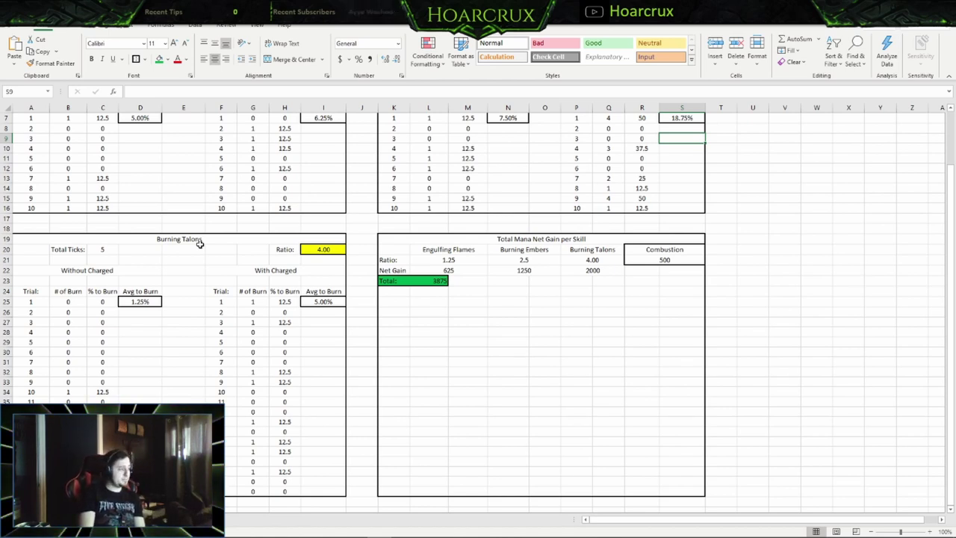
{"action": "scroll", "coordinate": [159, 309], "scroll_direction": "down", "scroll_amount": 1}
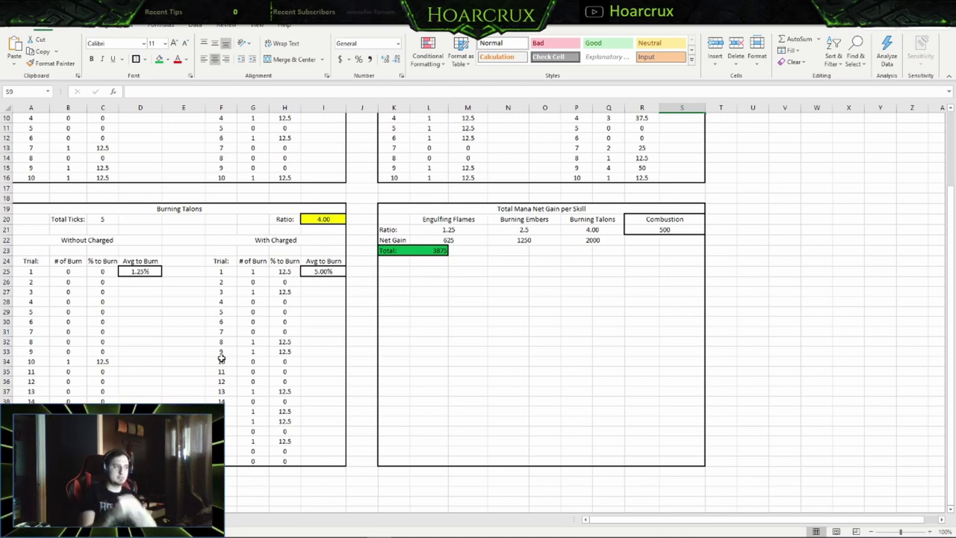
{"action": "scroll", "coordinate": [221, 358], "scroll_direction": "up", "scroll_amount": 3}
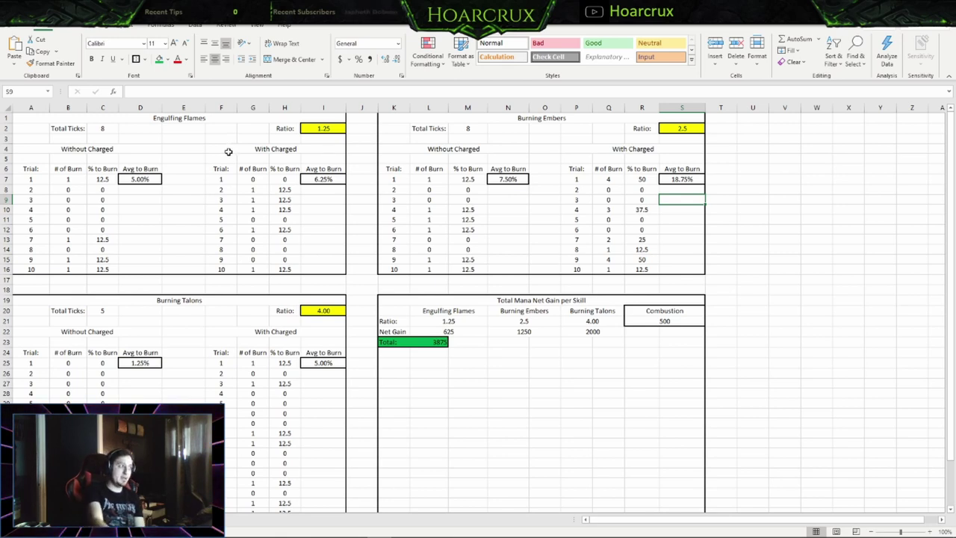
{"action": "scroll", "coordinate": [190, 309], "scroll_direction": "down", "scroll_amount": 2}
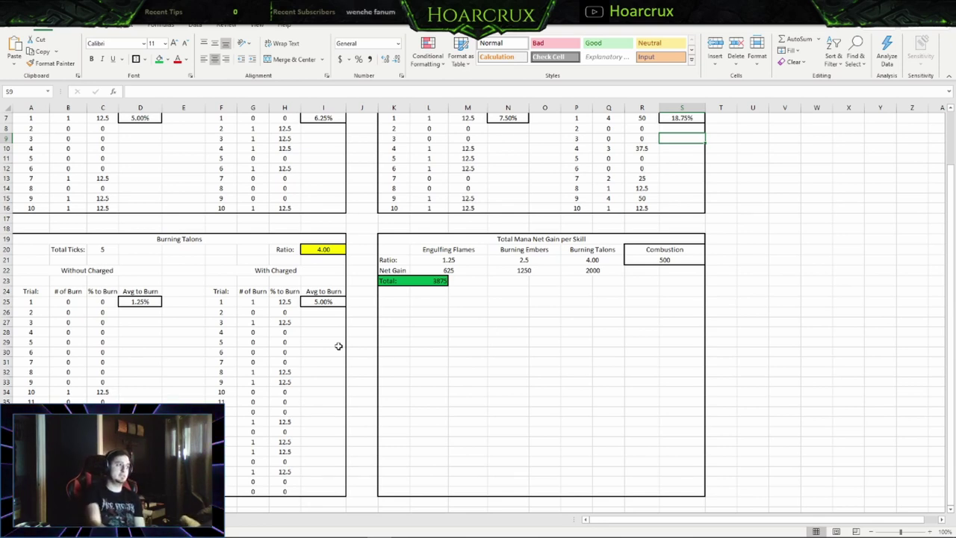
{"action": "left_click", "coordinate": [331, 249]}
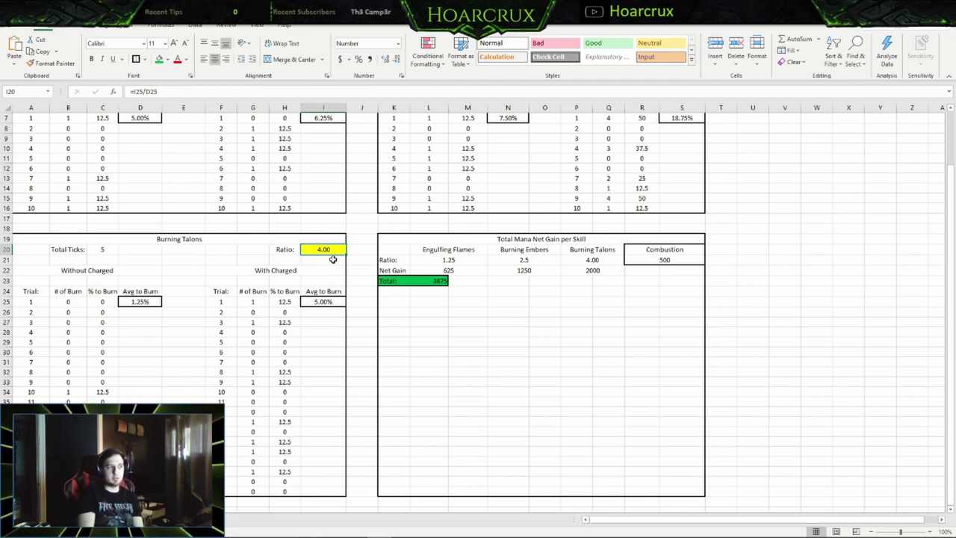
{"action": "scroll", "coordinate": [387, 309], "scroll_direction": "up", "scroll_amount": 2}
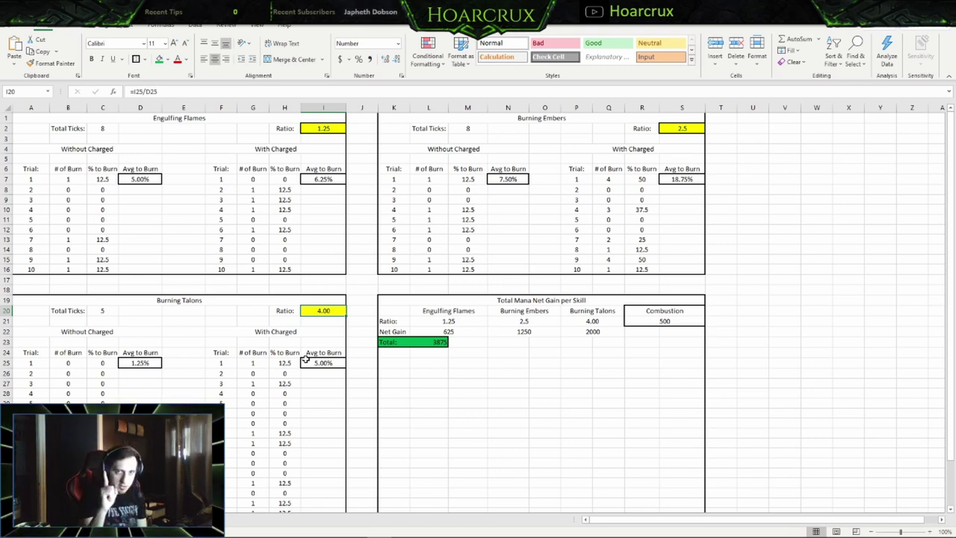
{"action": "left_click", "coordinate": [576, 422]}
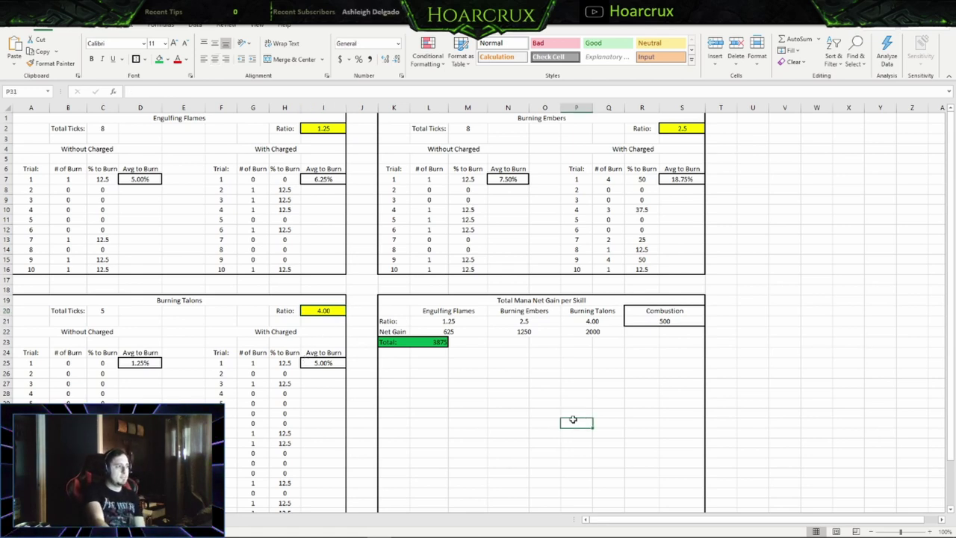
{"action": "left_click", "coordinate": [509, 344]}
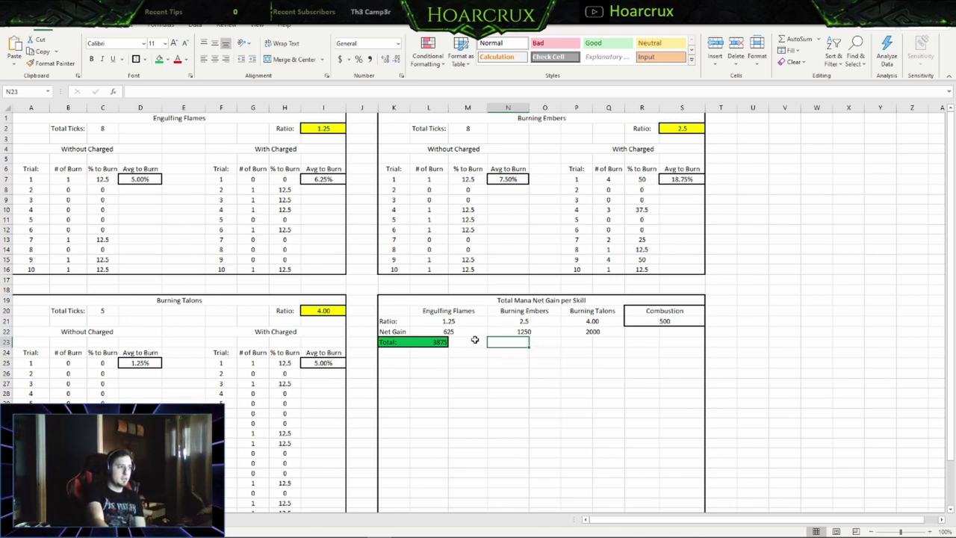
{"action": "left_click", "coordinate": [435, 323]}
{"action": "left_click", "coordinate": [514, 321]}
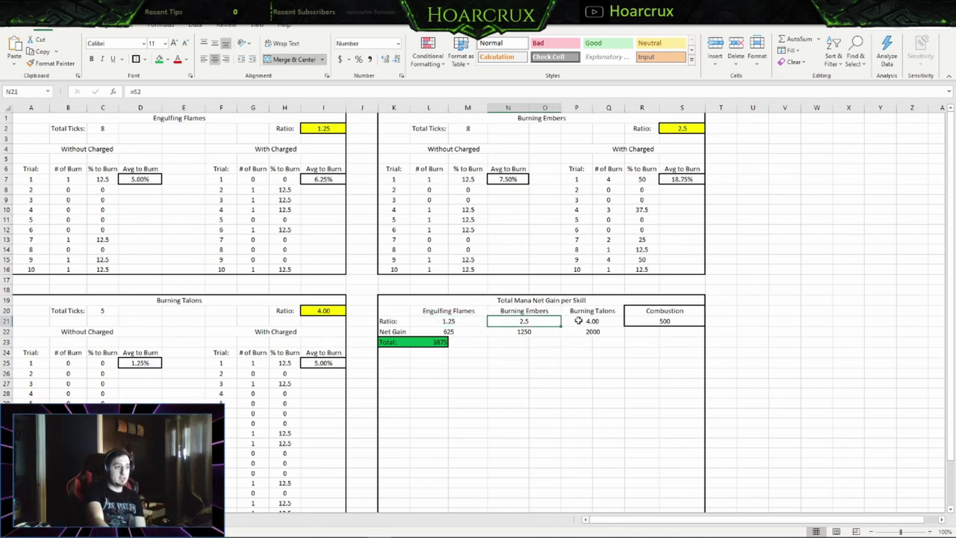
{"action": "left_click", "coordinate": [594, 321]}
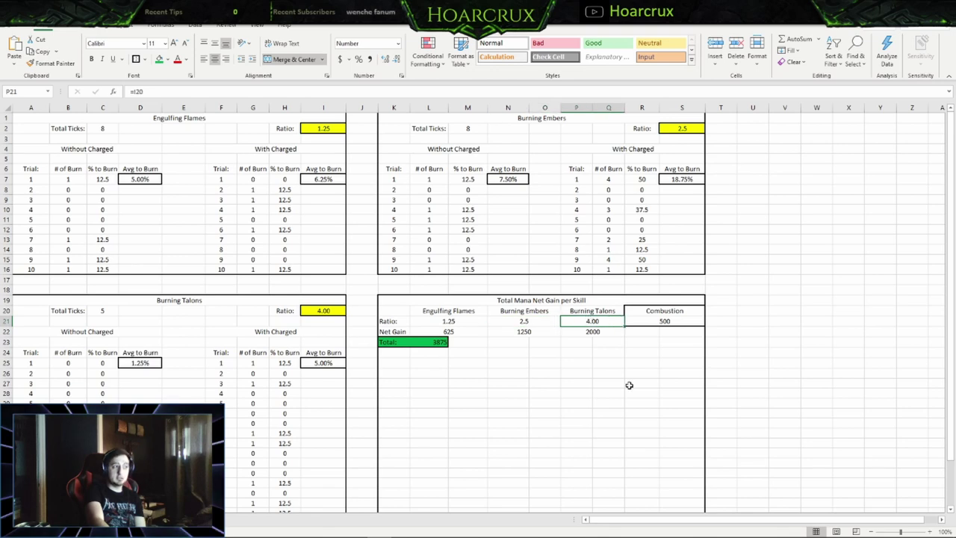
{"action": "left_click", "coordinate": [471, 333]}
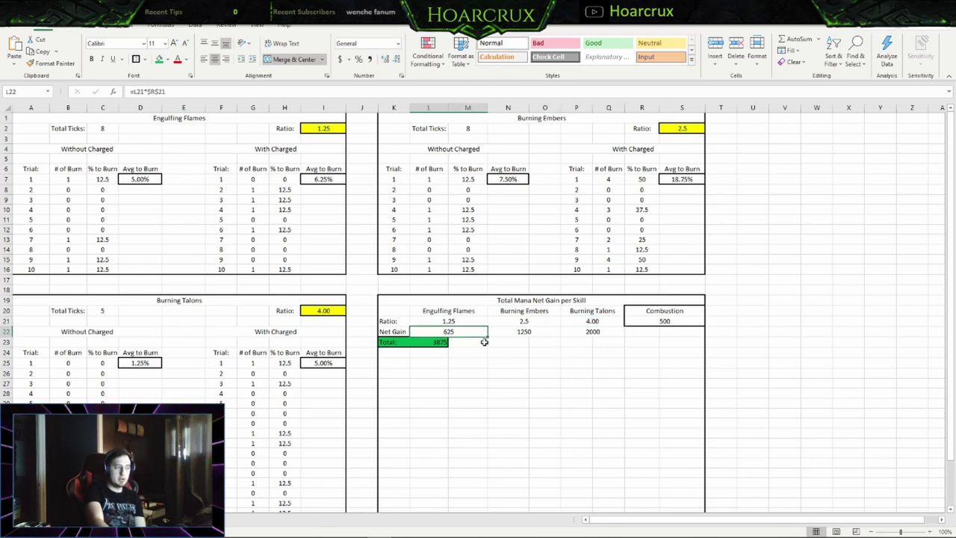
{"action": "key", "text": "Up"}
{"action": "key", "text": "Down"}
{"action": "left_click", "coordinate": [473, 321]}
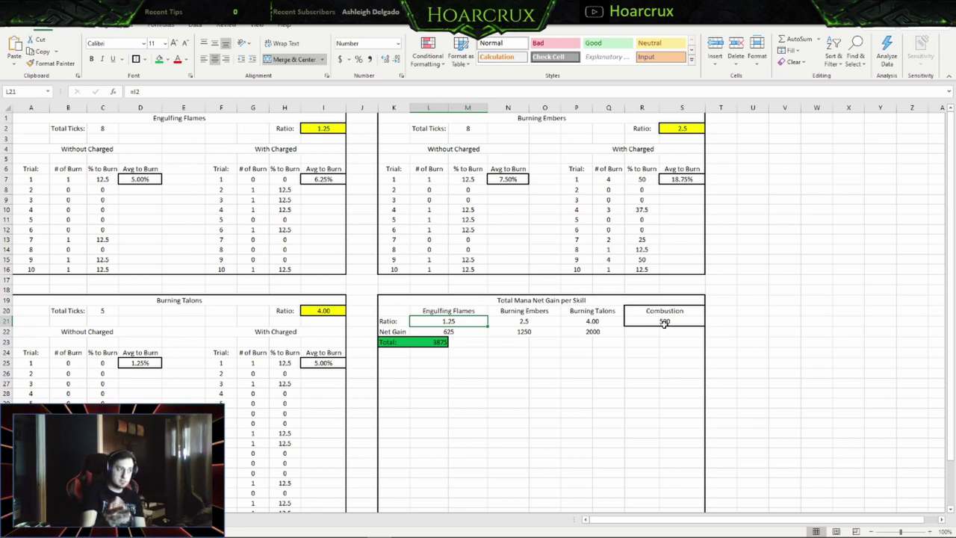
{"action": "left_click", "coordinate": [470, 331]}
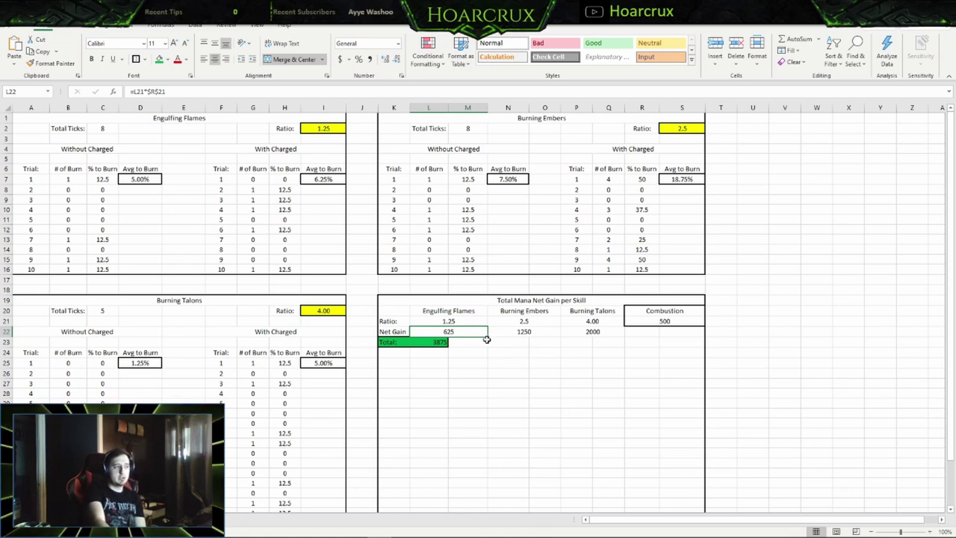
{"action": "left_click", "coordinate": [519, 333]}
{"action": "left_click", "coordinate": [589, 332]}
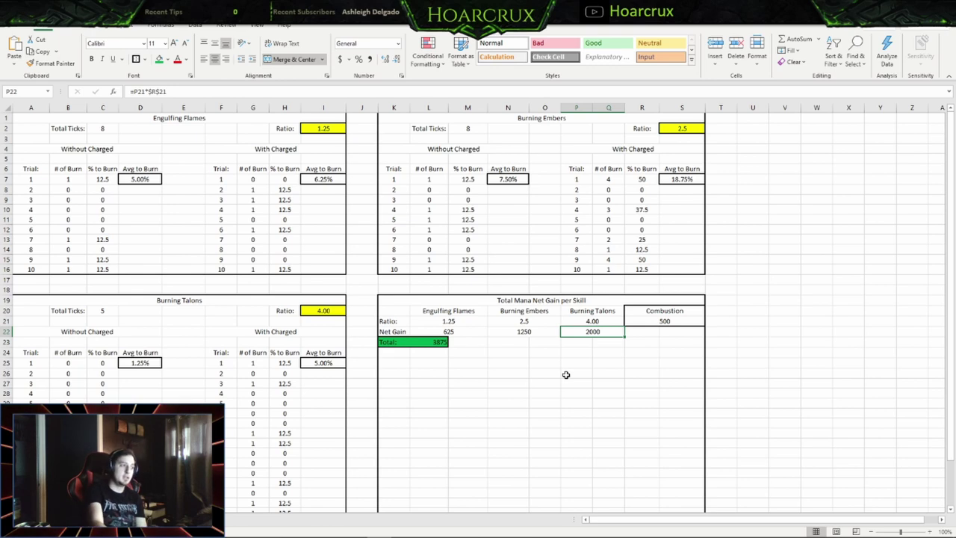
{"action": "left_click", "coordinate": [433, 341]}
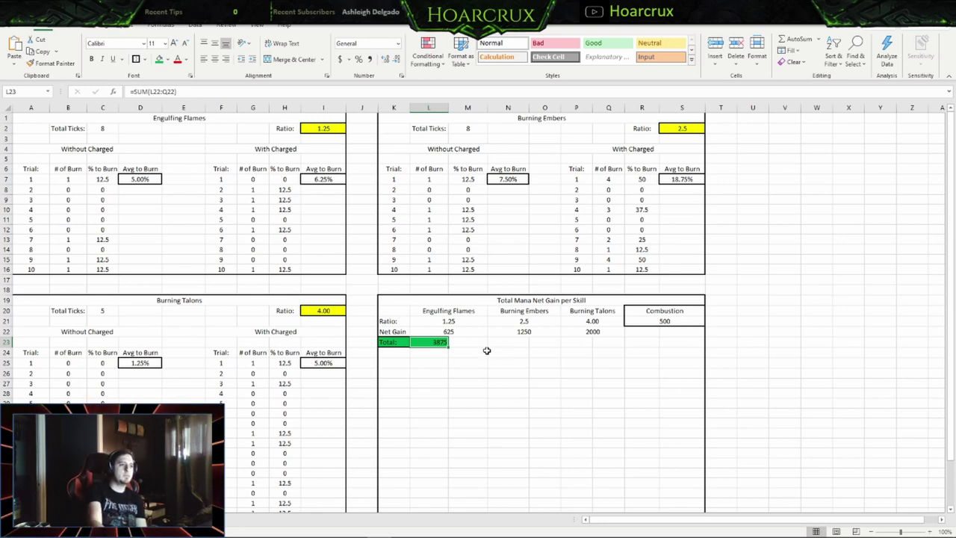
{"action": "left_click", "coordinate": [796, 222]}
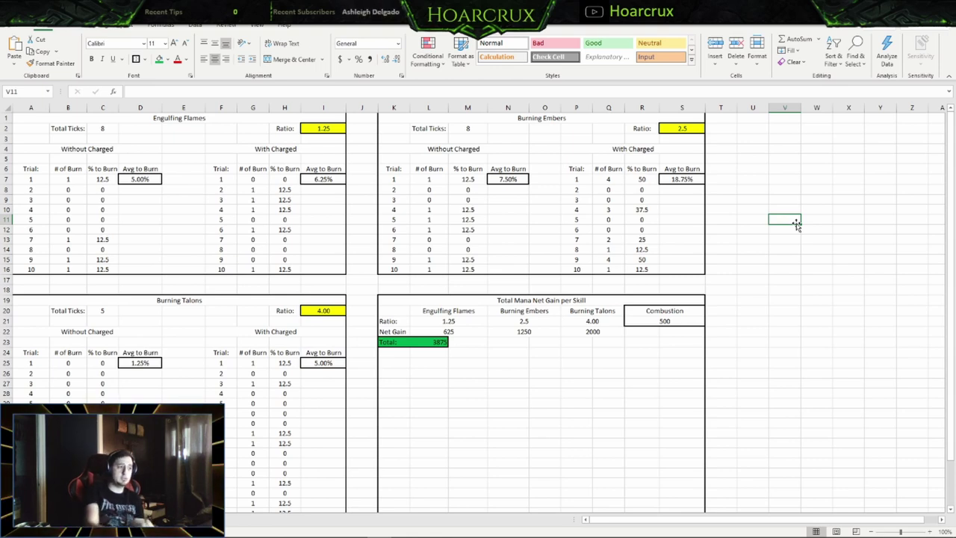
{"action": "scroll", "coordinate": [769, 257], "scroll_direction": "down", "scroll_amount": 1}
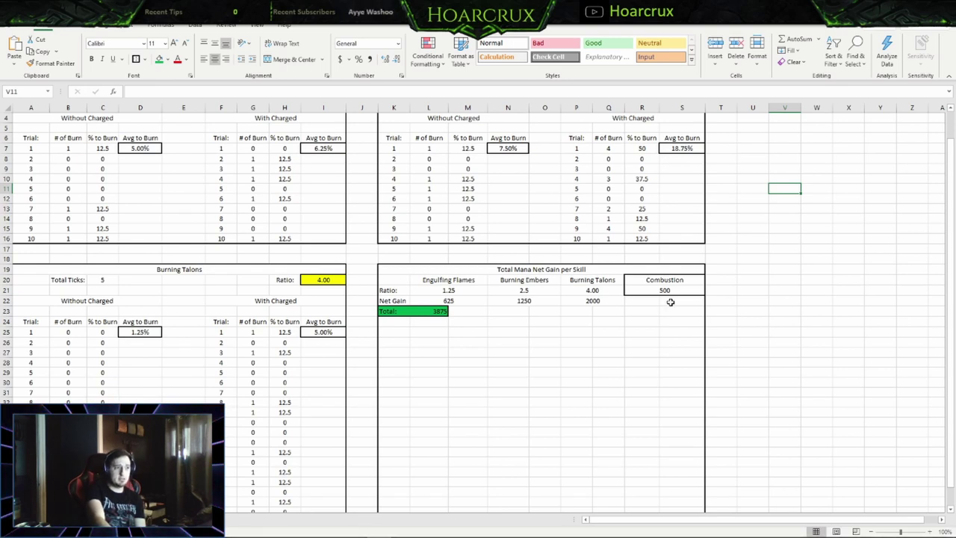
{"action": "scroll", "coordinate": [670, 302], "scroll_direction": "up", "scroll_amount": 1}
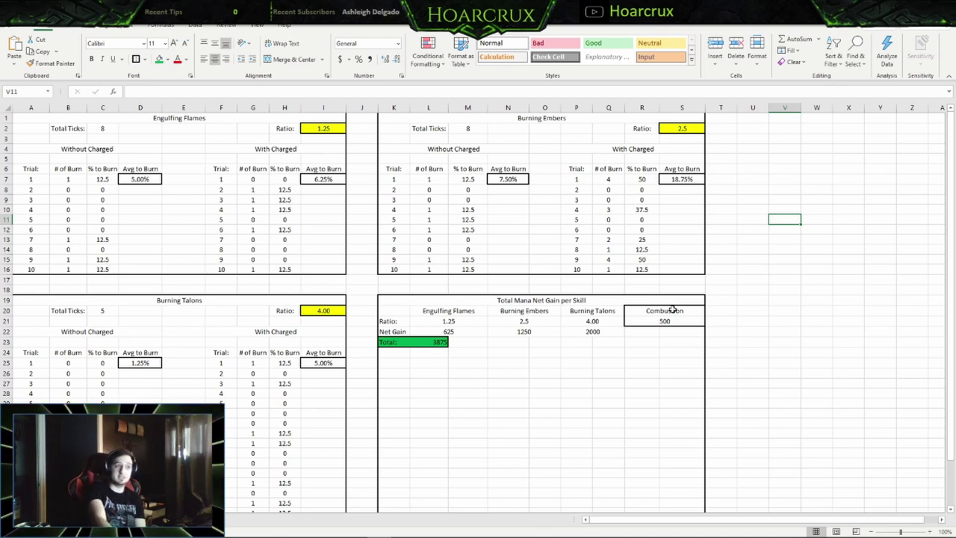
{"action": "scroll", "coordinate": [732, 264], "scroll_direction": "down", "scroll_amount": 4}
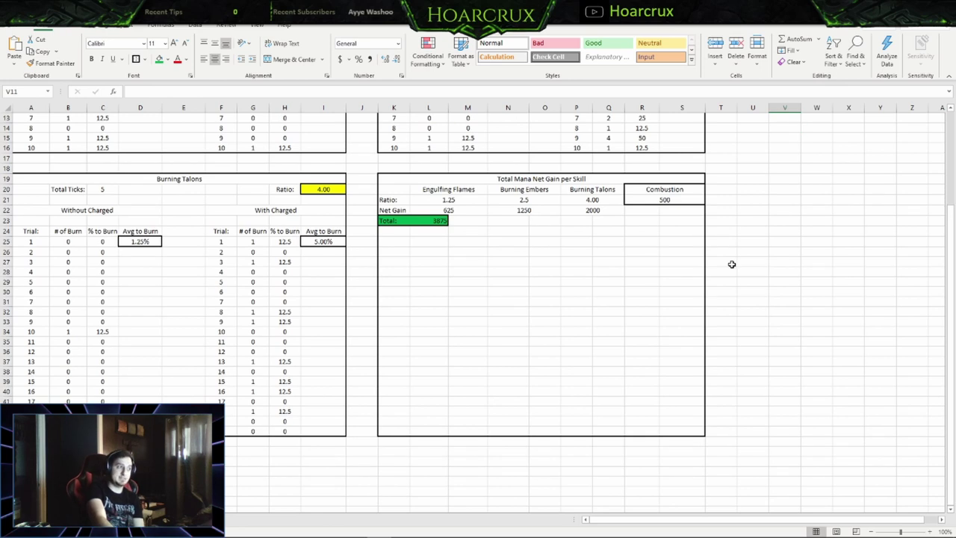
{"action": "scroll", "coordinate": [732, 264], "scroll_direction": "up", "scroll_amount": 3}
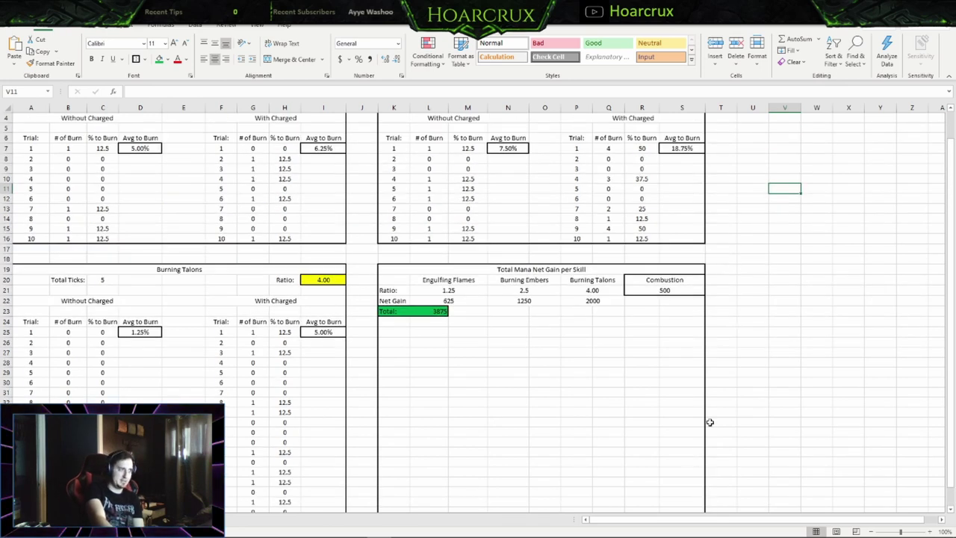
{"action": "scroll", "coordinate": [706, 422], "scroll_direction": "up", "scroll_amount": 1}
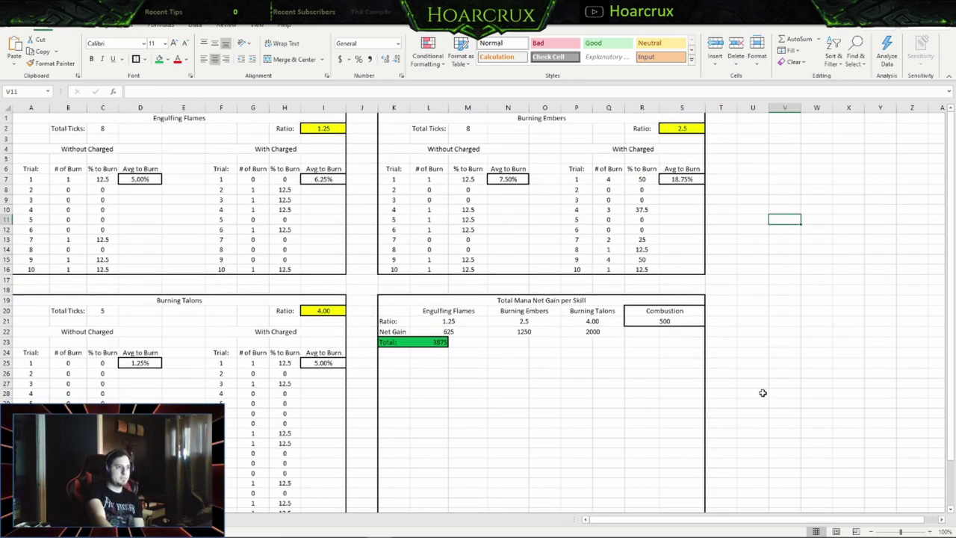
Step: Switch from the finished burn-trial workbook back to the game window via the taskbar
{"action": "left_click", "coordinate": [366, 527]}
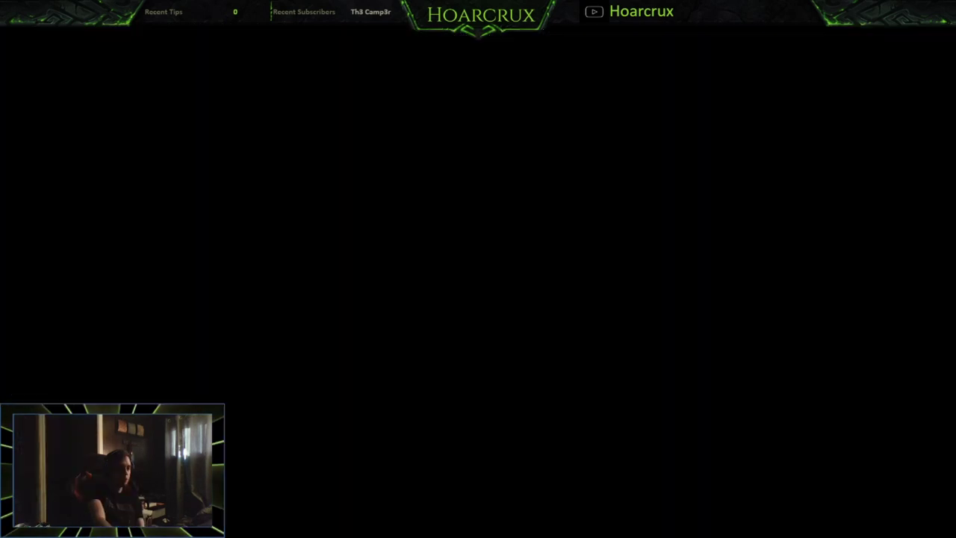